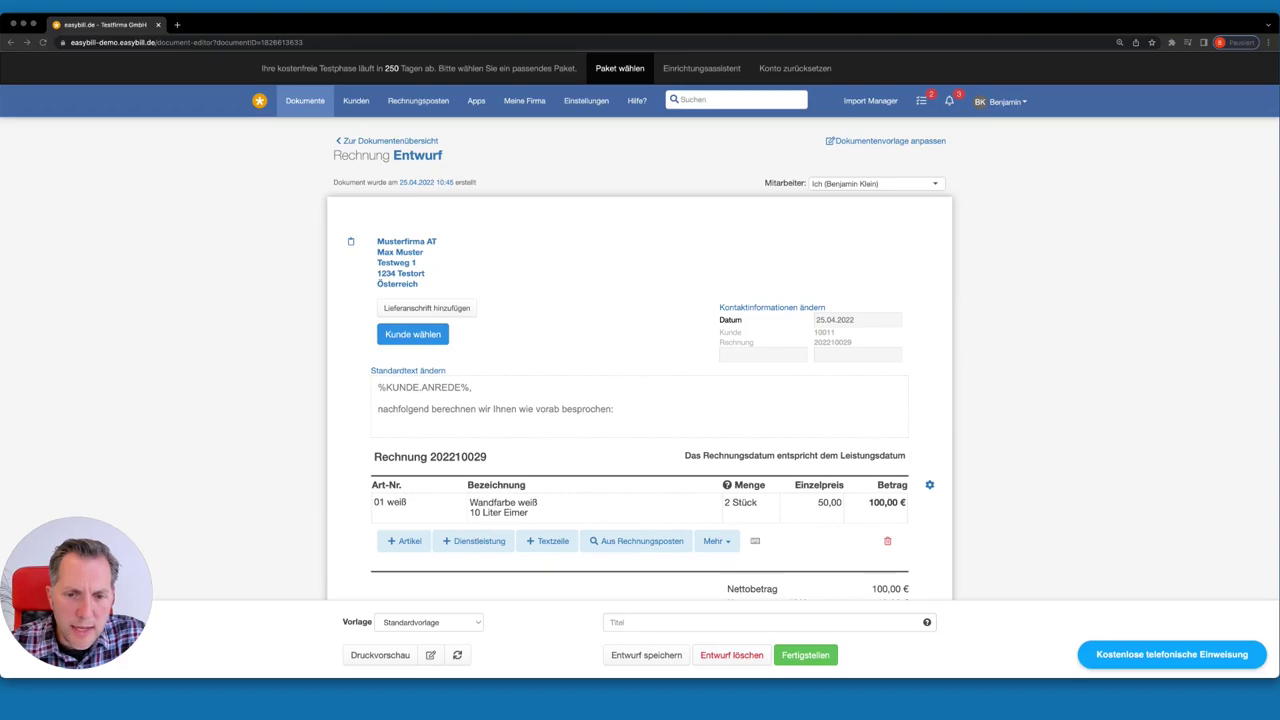
Set the draft invoice's Umsatzsteueroption to Innergemeinschaftliche Lieferung and dismiss the notice about the customer's VAT ID.
scroll(640, 400, "down", 3)
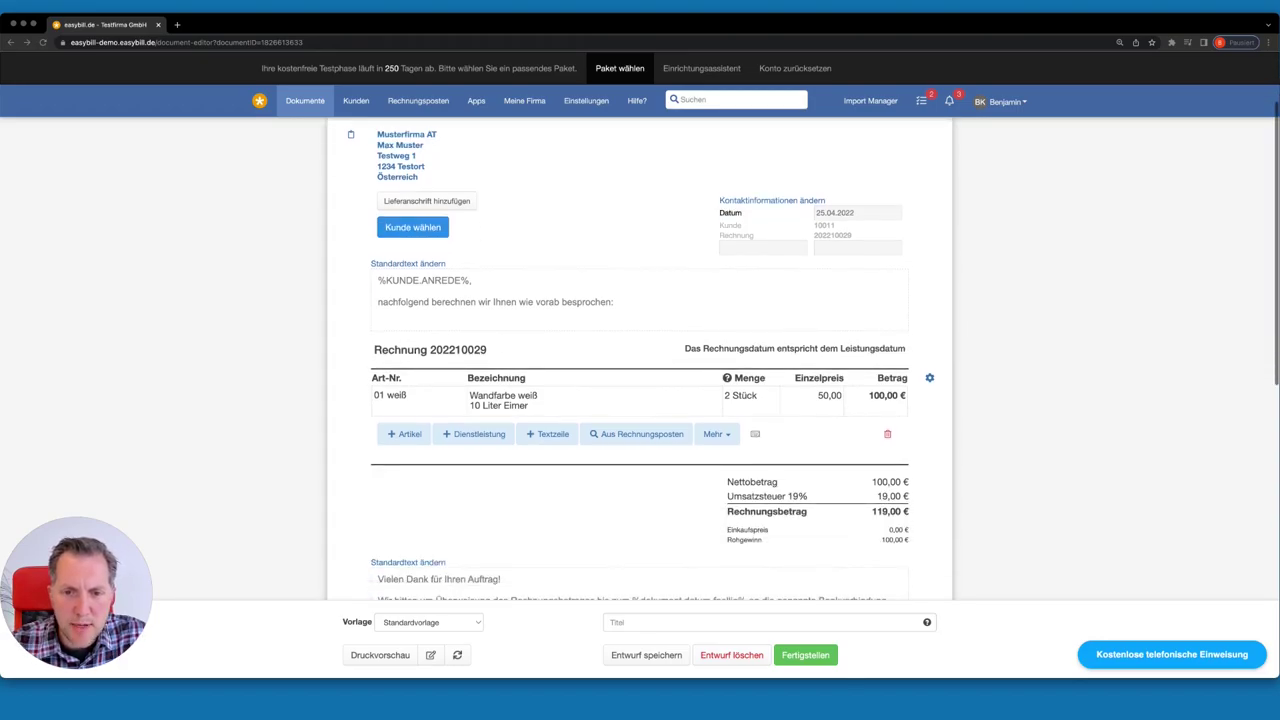
scroll(640, 360, "down", 4)
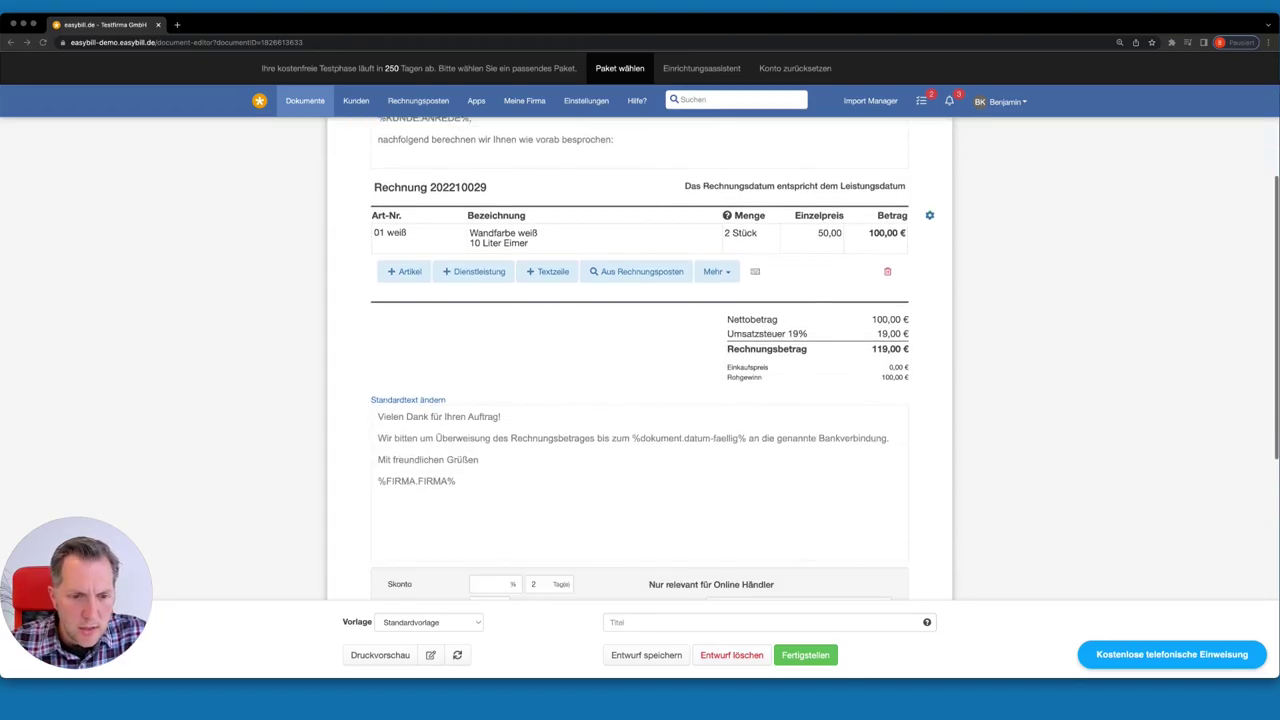
scroll(640, 360, "down", 3)
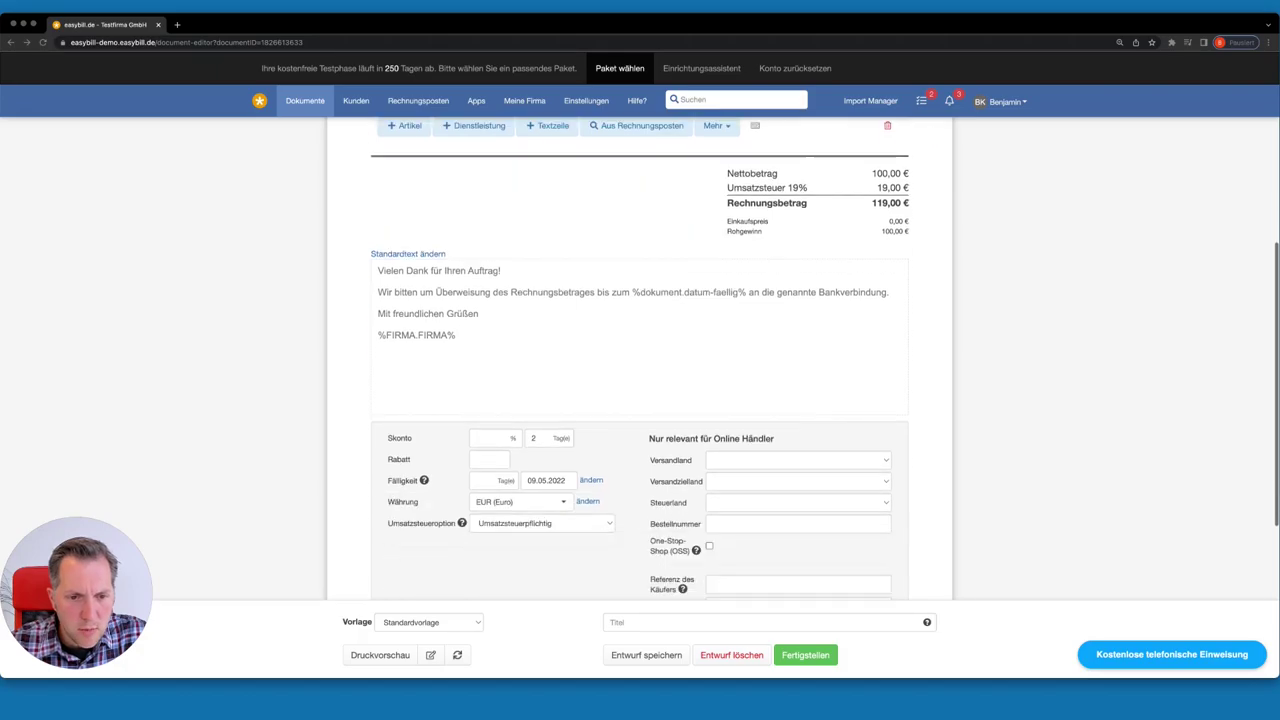
scroll(640, 360, "up", 1)
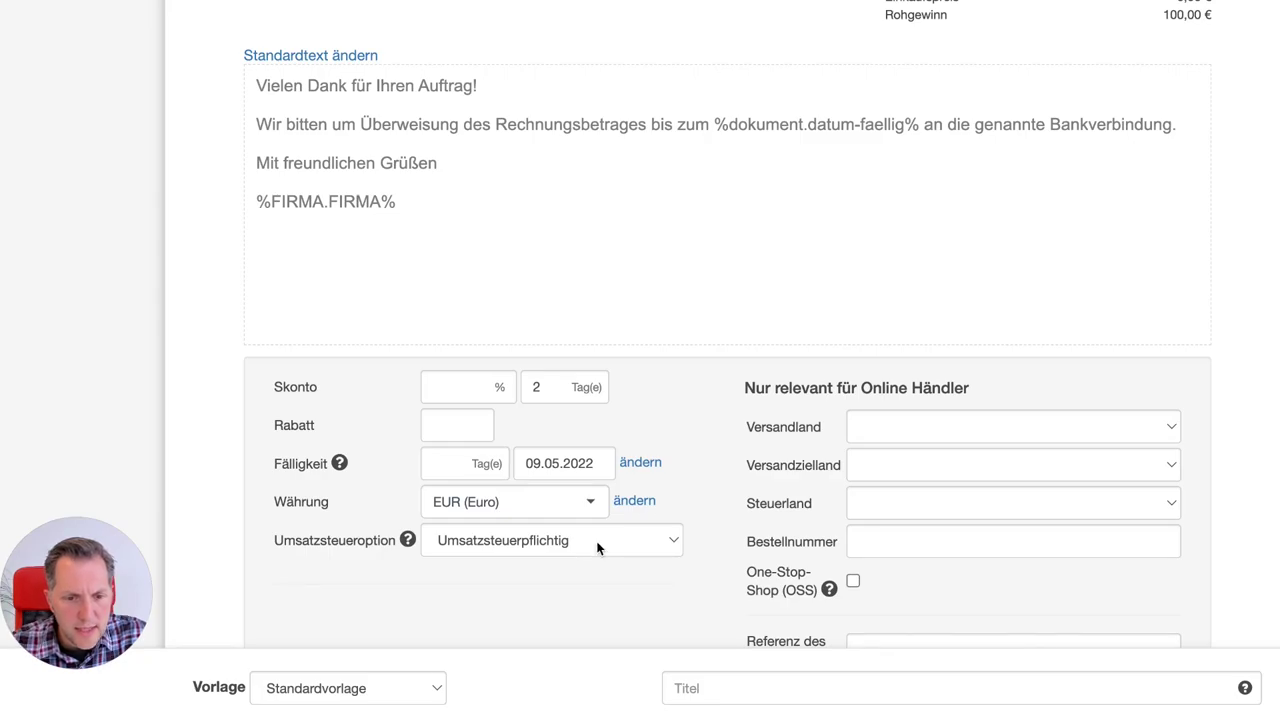
left_click(598, 546)
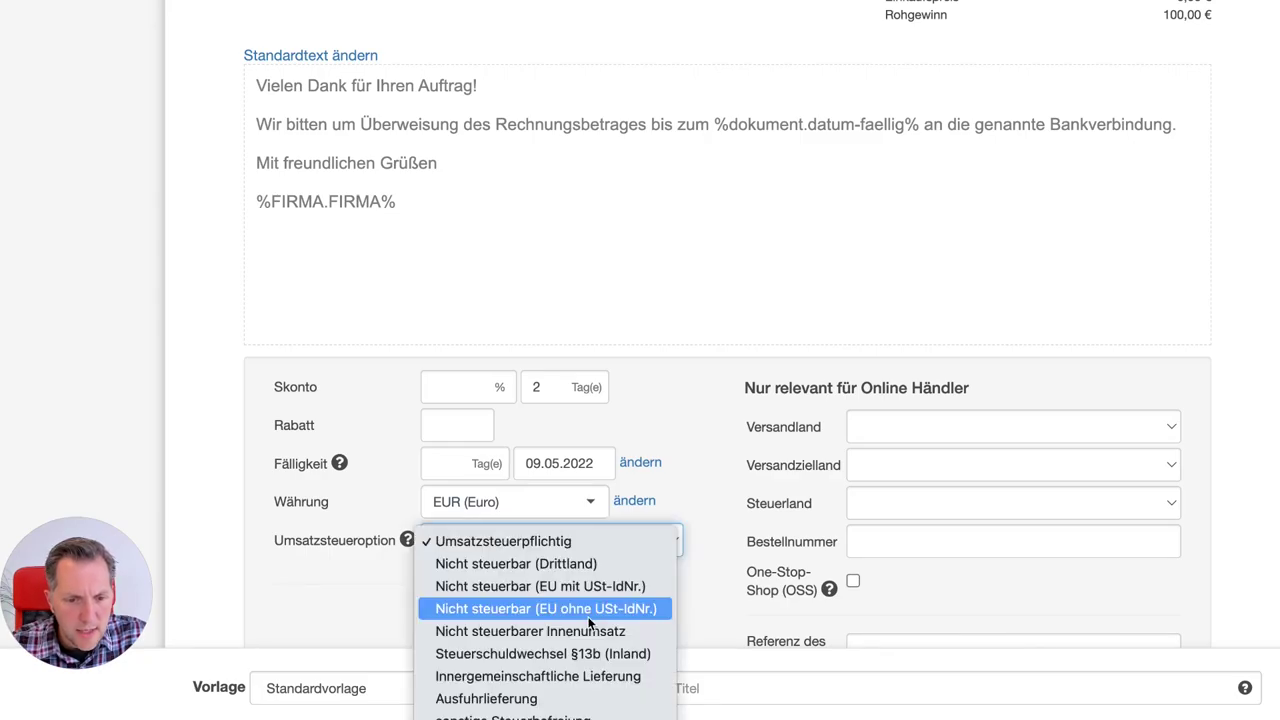
left_click(588, 674)
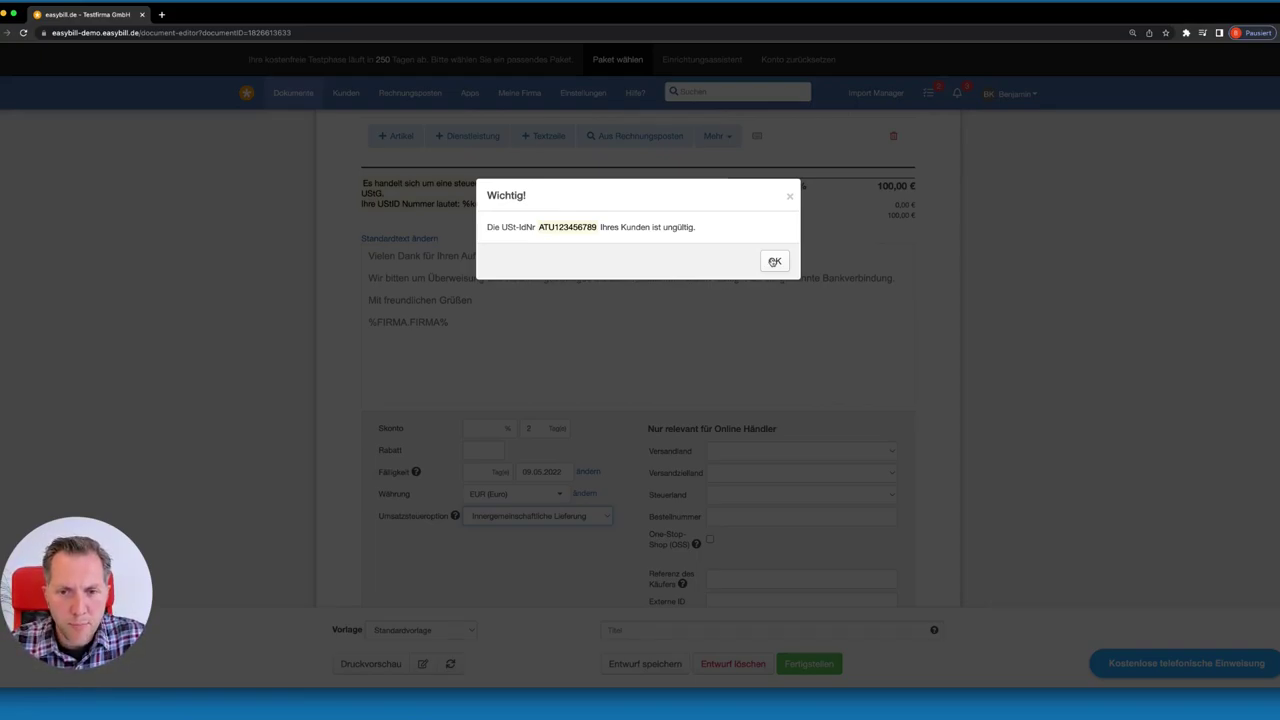
left_click(773, 262)
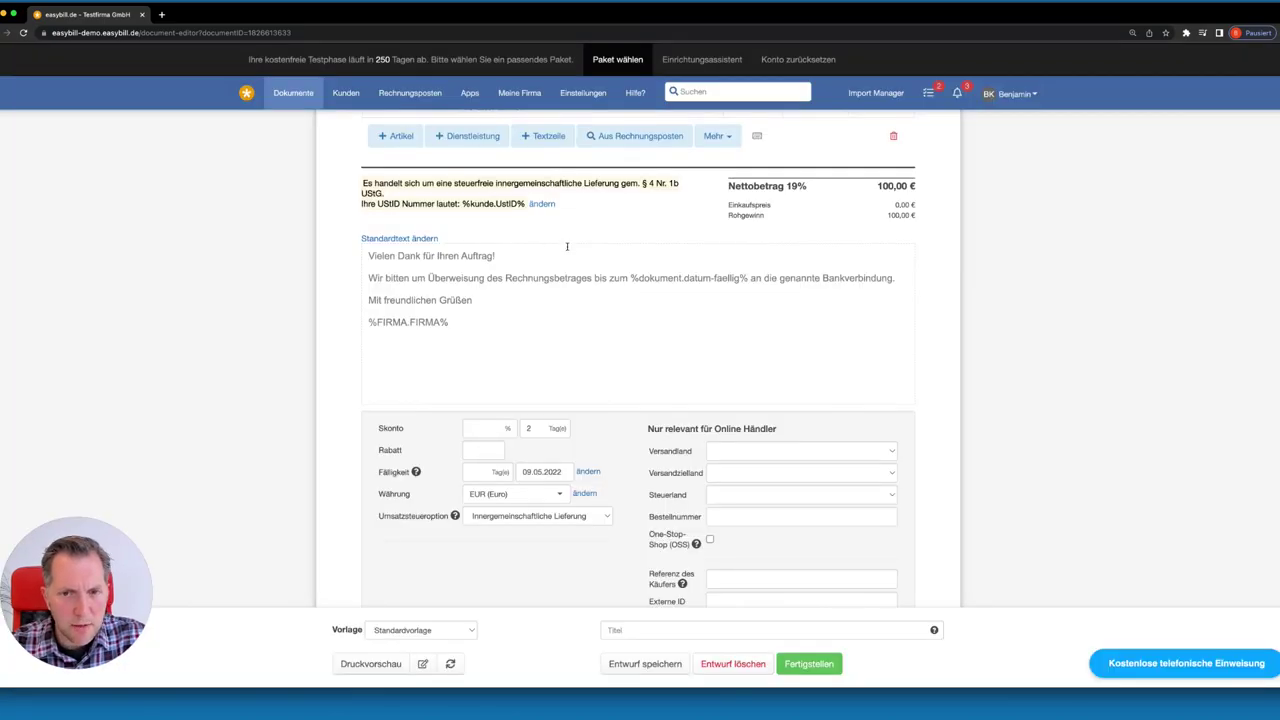
Open the editable tax note under the invoice items, review the Standardtexte für Steueroptionen, and close the document templates.
scroll(567, 246, "up", 2)
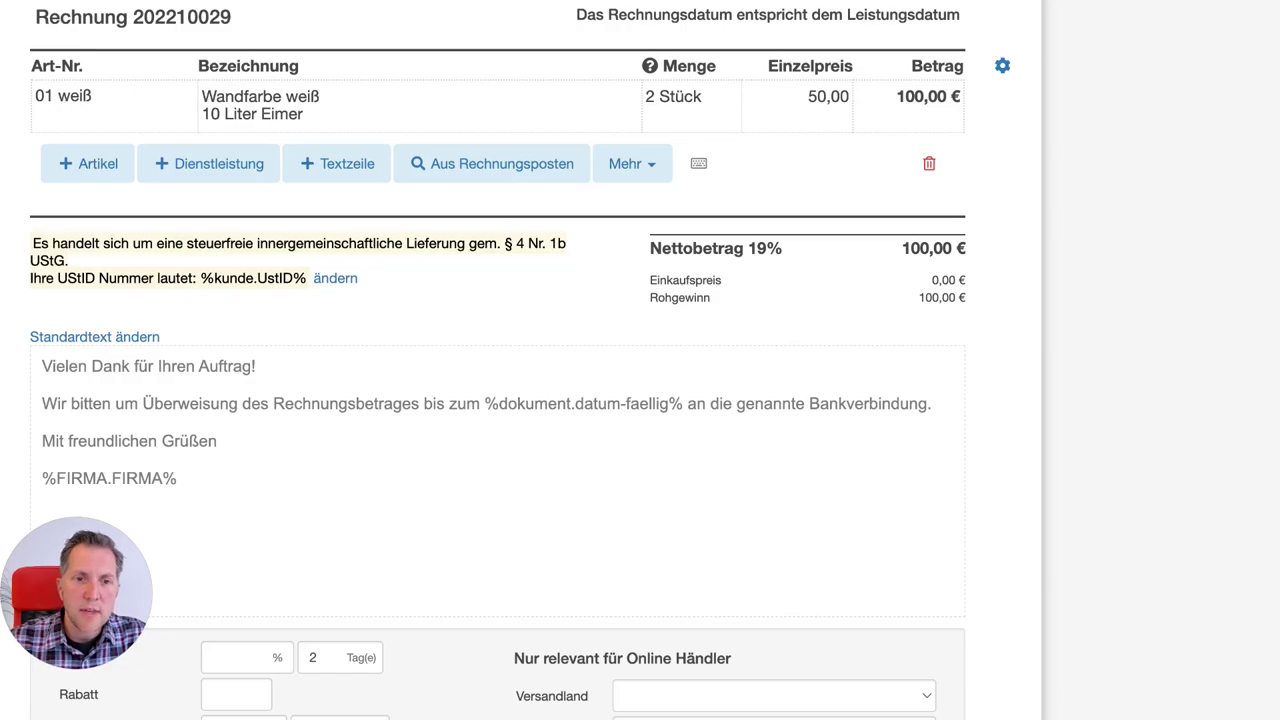
left_click(350, 278)
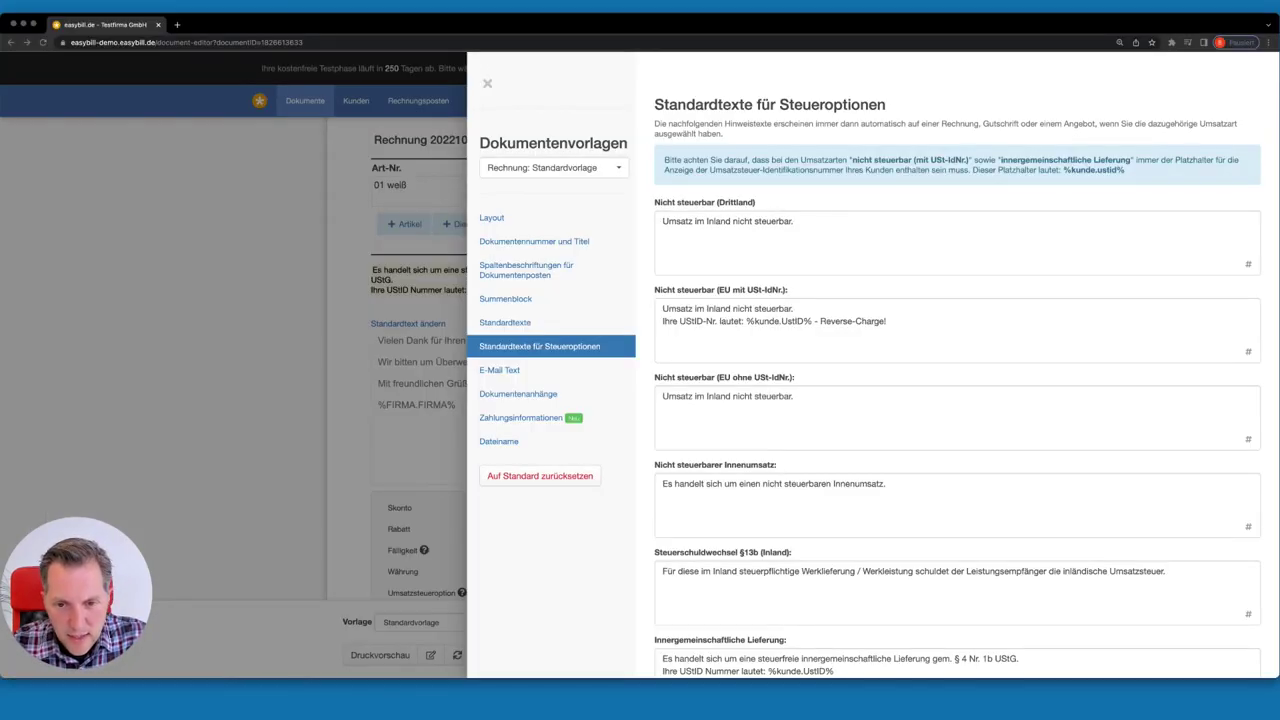
scroll(957, 370, "down", 2)
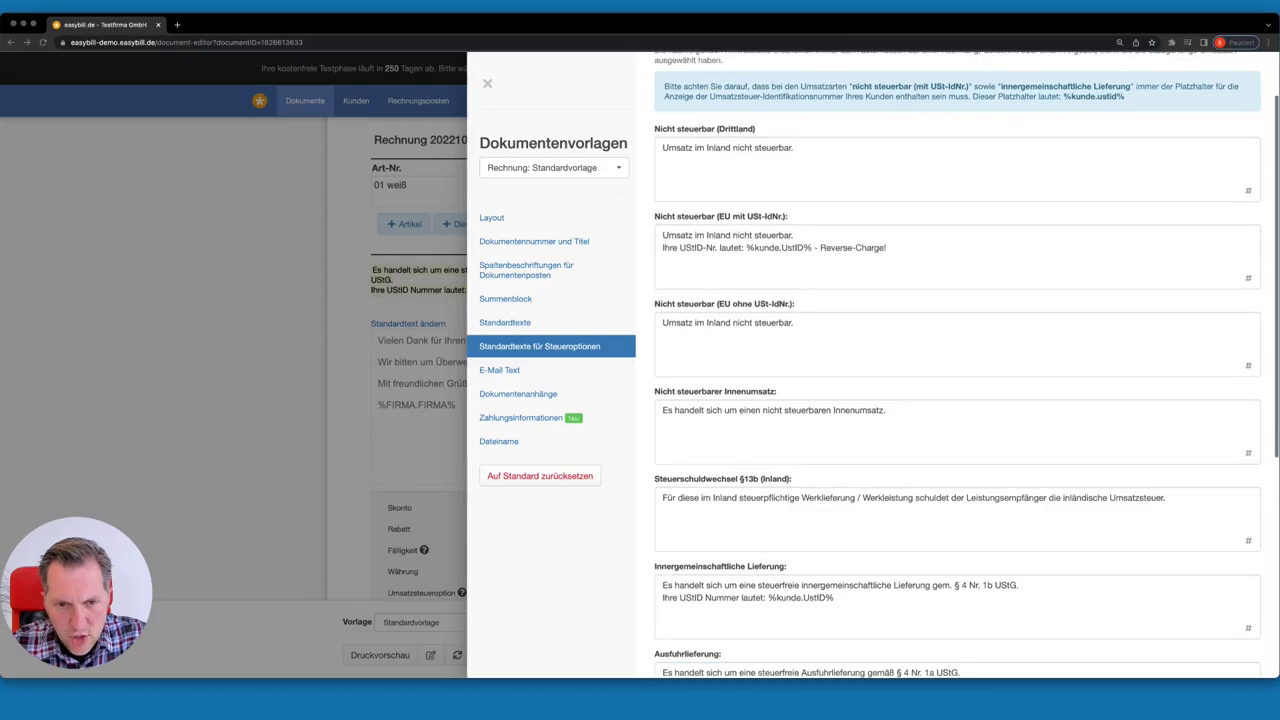
scroll(957, 370, "down", 1)
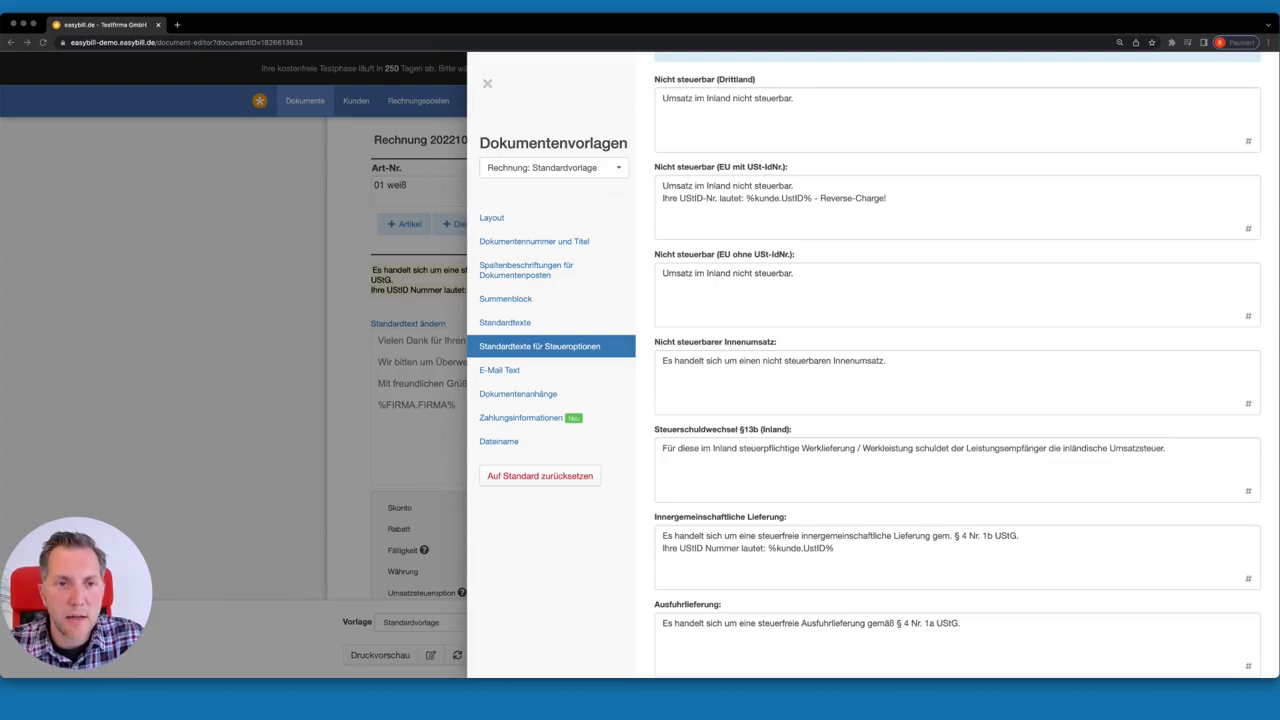
left_click(487, 83)
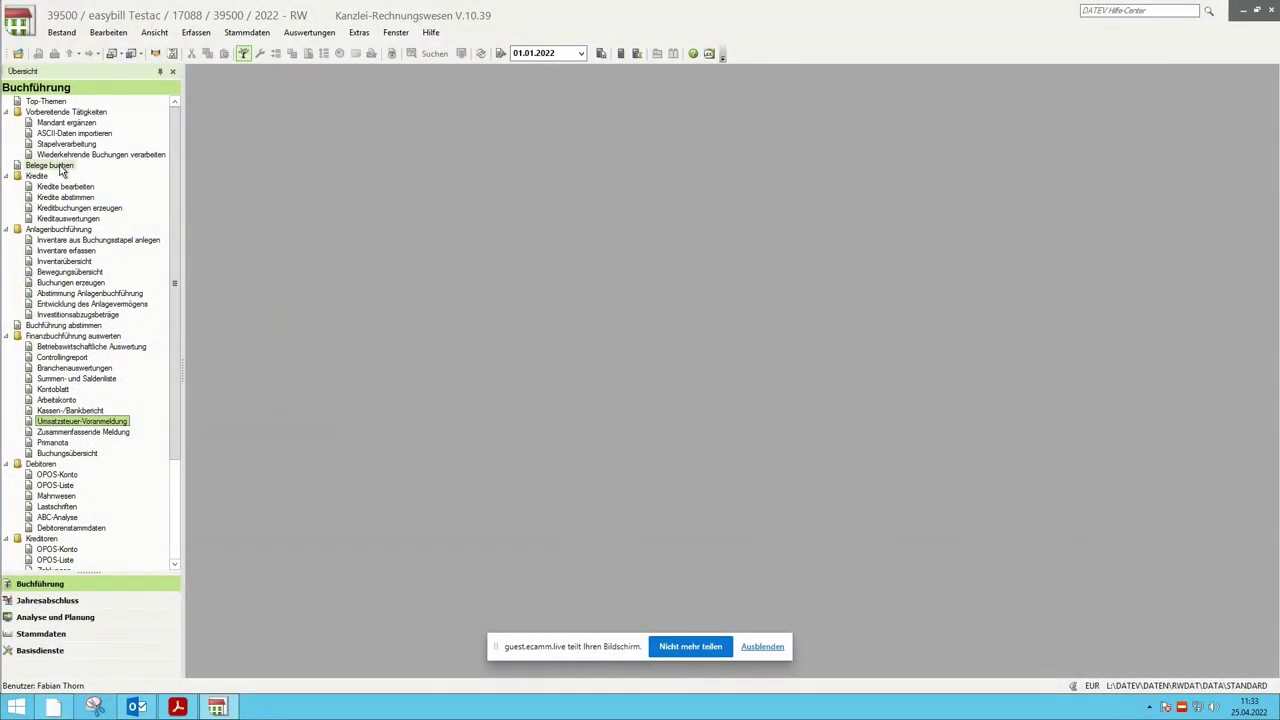
Switch to Kanzlei-Rechnungswesen, open the April 2022 booking batch 04-2022/0001 and examine the bookings to contra account 8125.
left_click(58, 167)
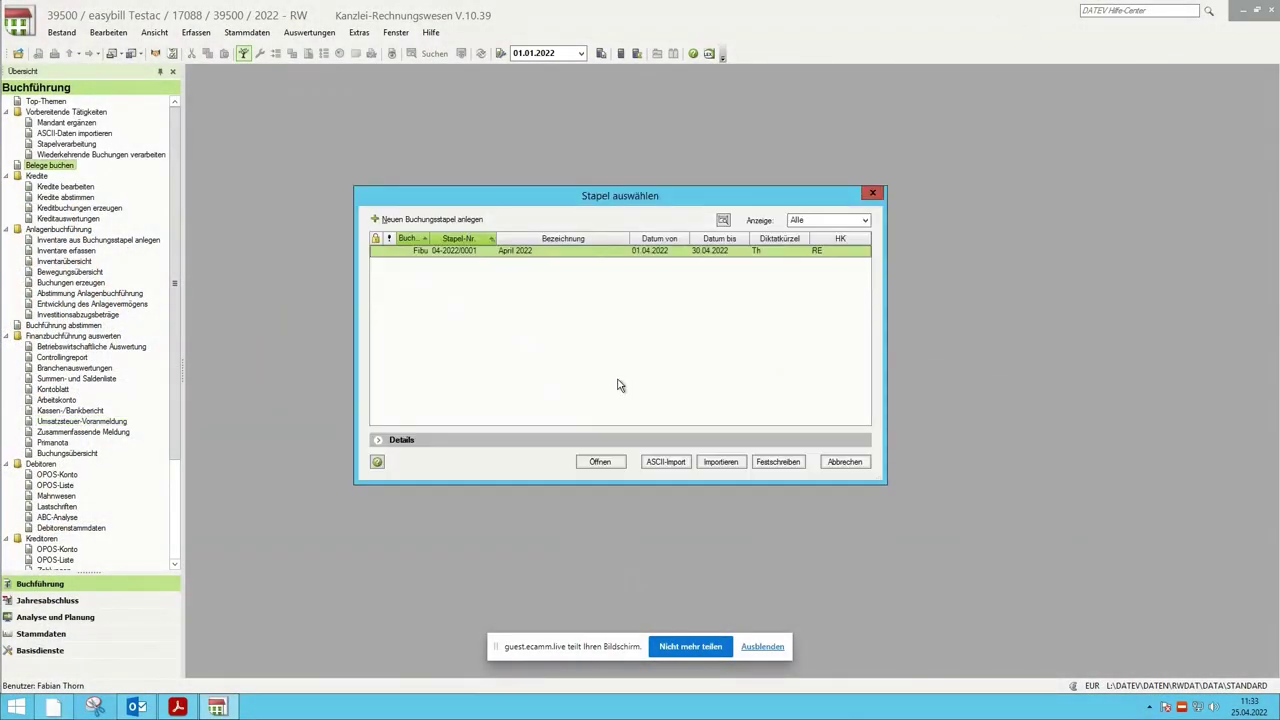
left_click(599, 463)
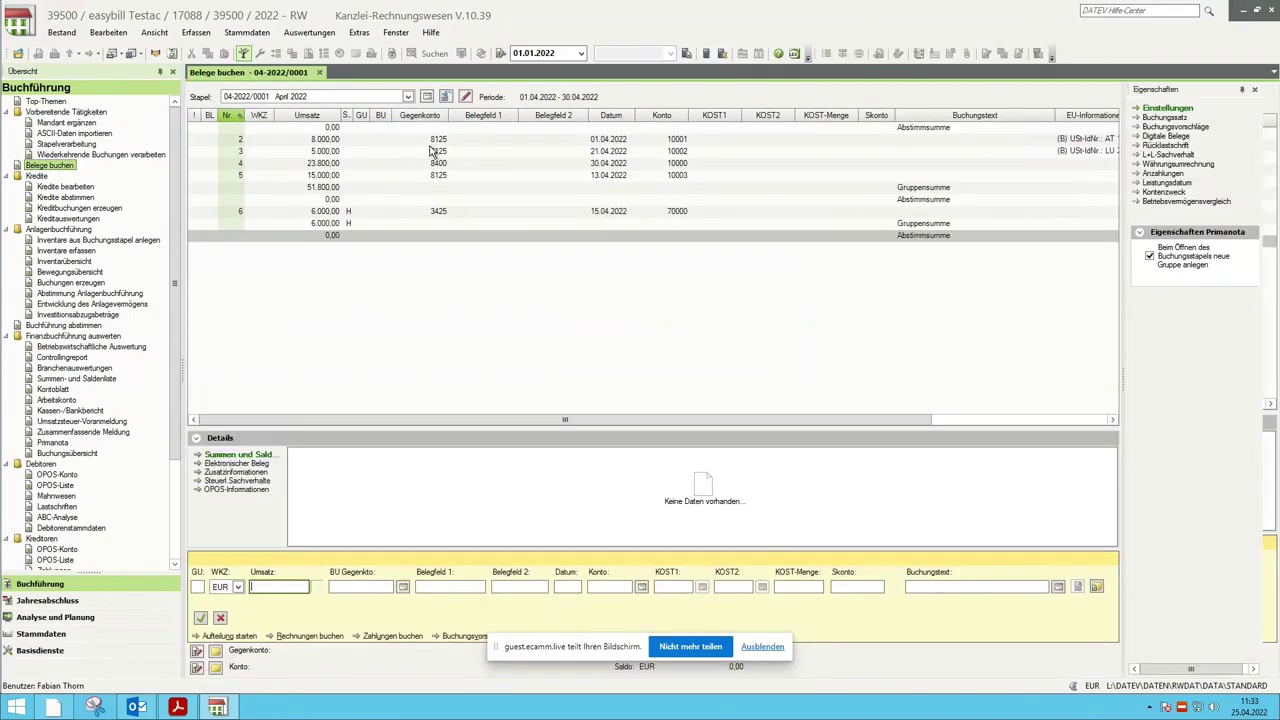
left_click(446, 143)
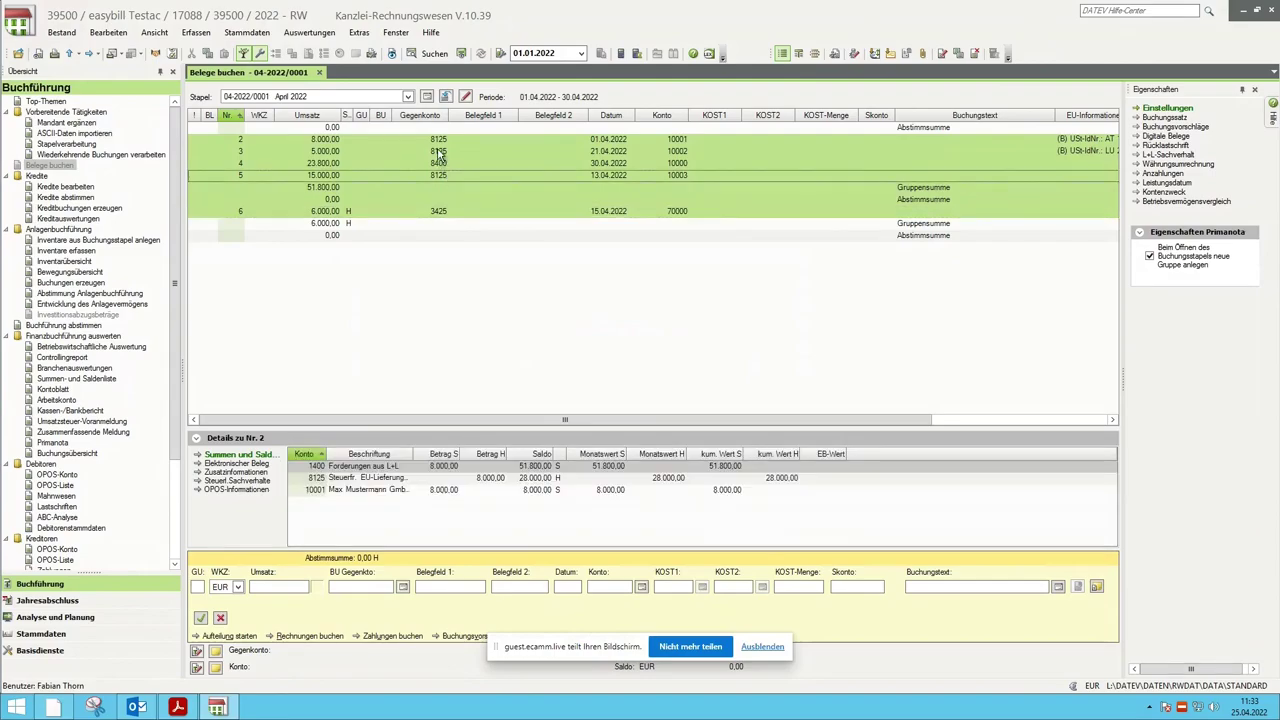
left_click(443, 163)
key("Up")
key("Up")
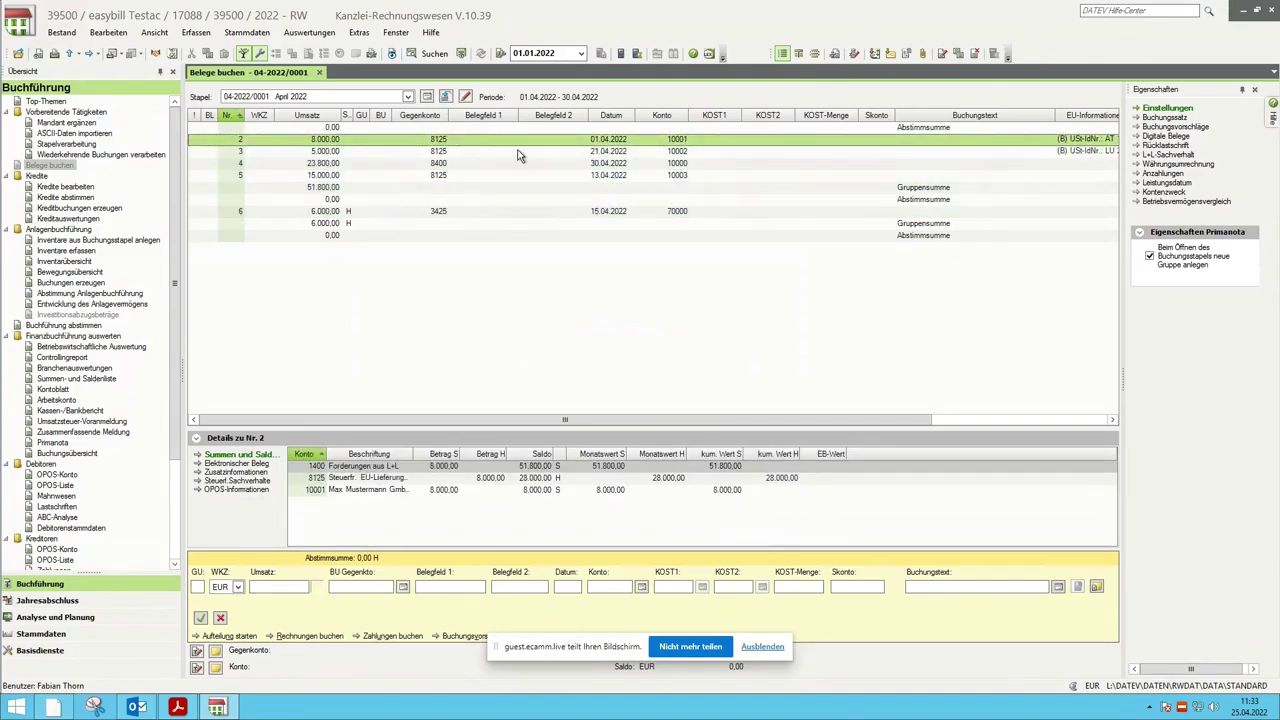
left_click(444, 152)
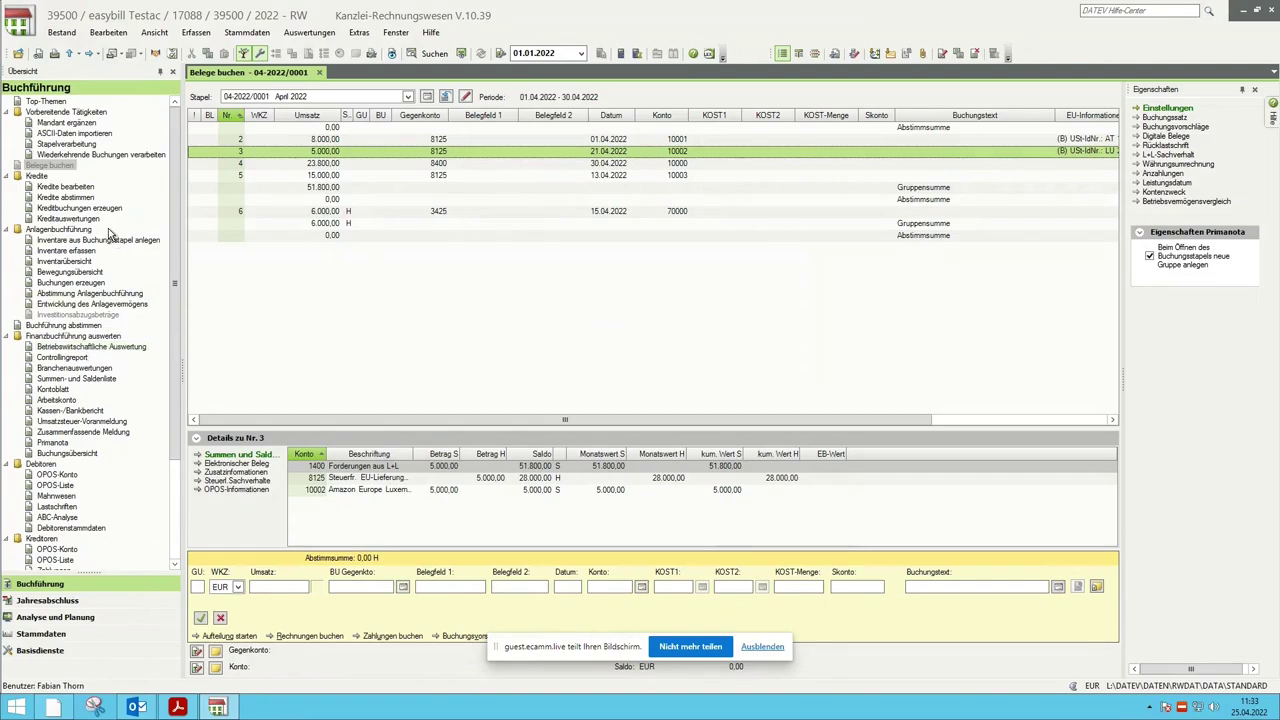
Open the Zusammenfassende Meldung for April 2022, dismiss the warning and view its log of incomplete booking records.
double_click(100, 432)
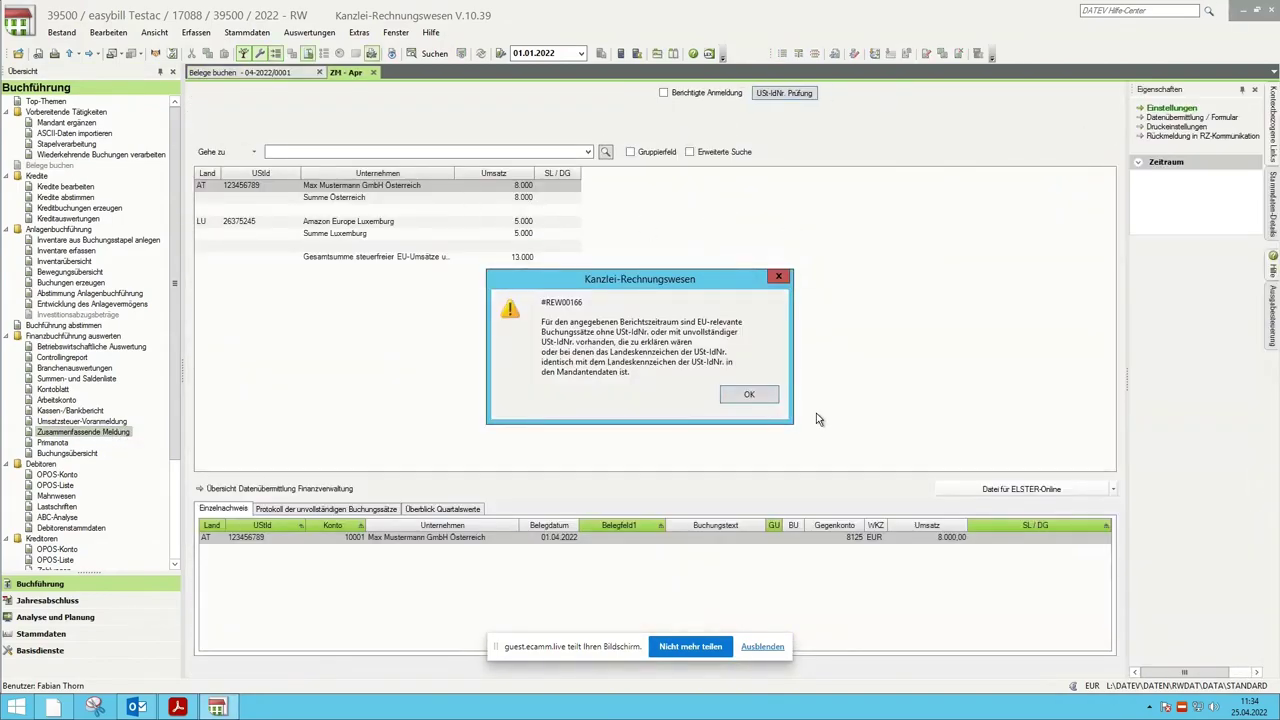
left_click(760, 400)
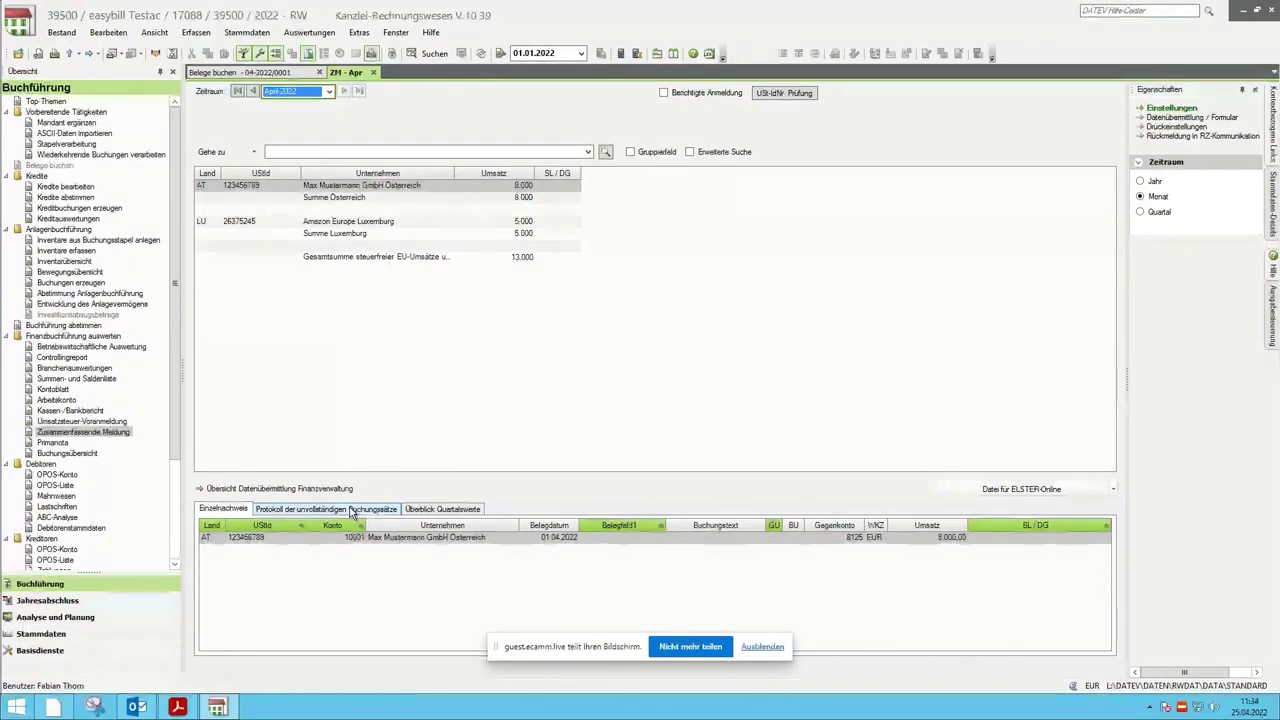
left_click(352, 512)
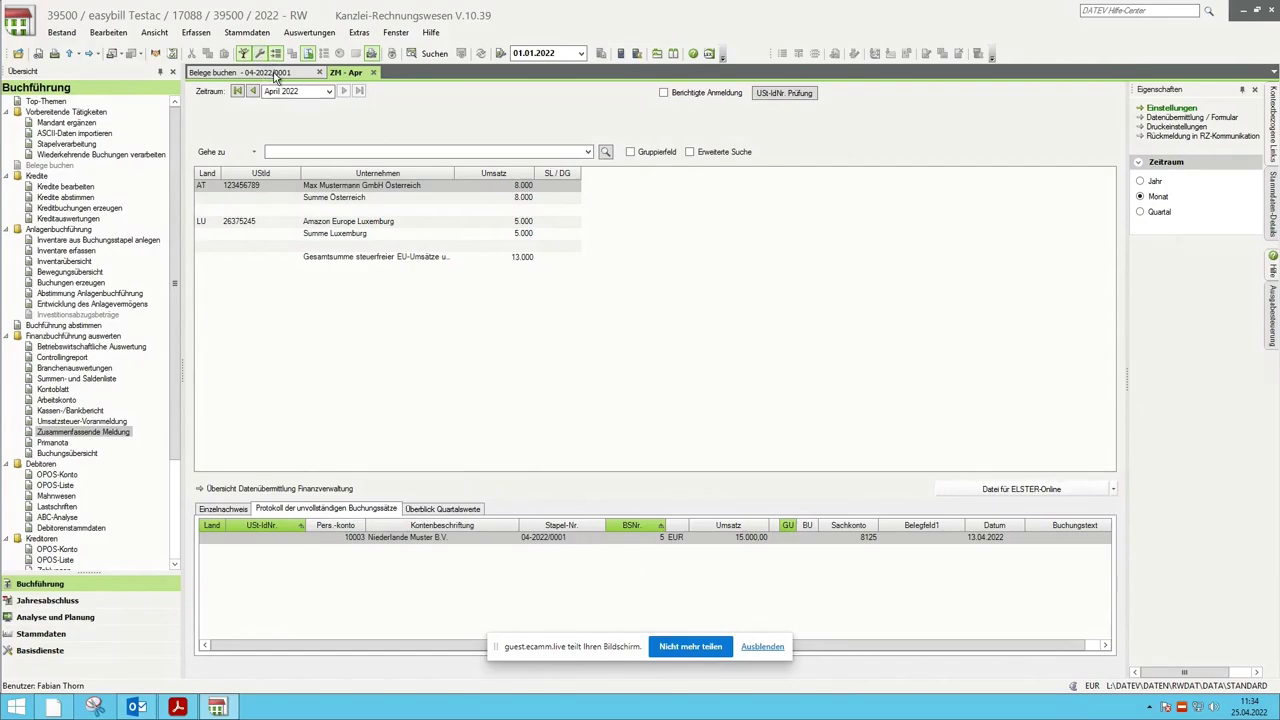
Open the Umsatzsteuer-Voranmeldung for April 2022, dismiss the tax number warning and compare it with the Zusammenfassende Meldung.
left_click(95, 422)
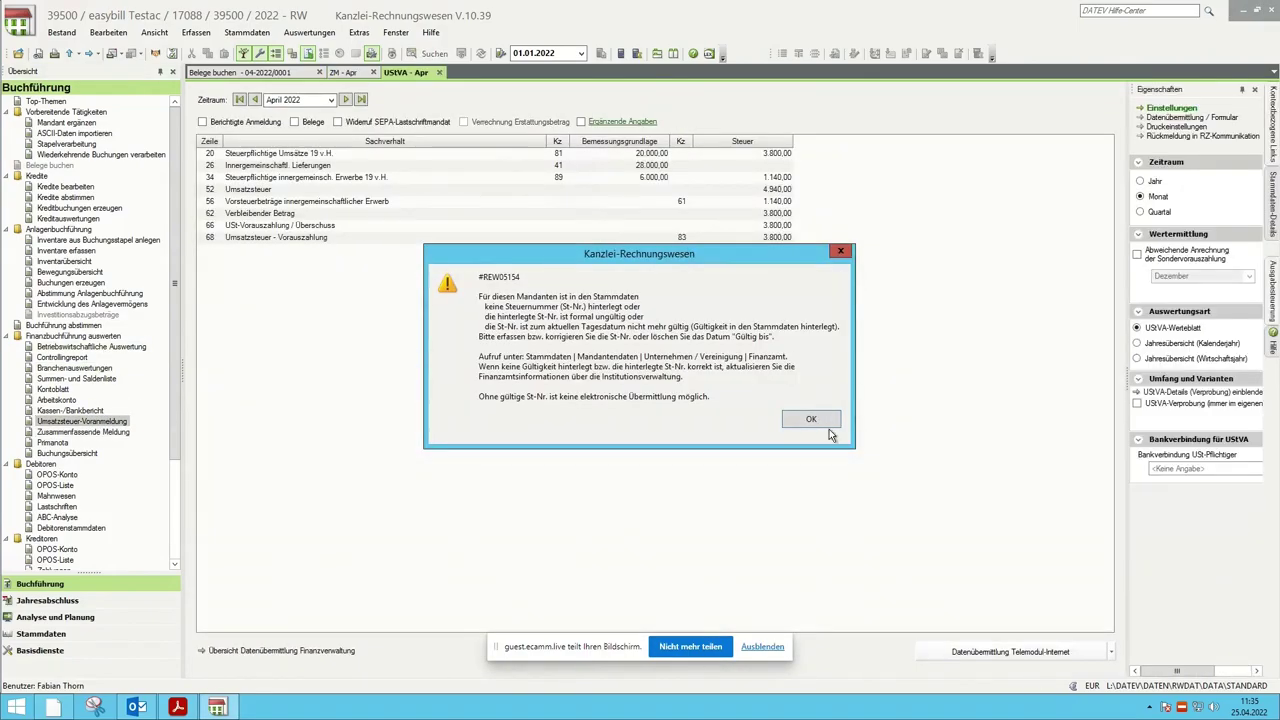
left_click(818, 418)
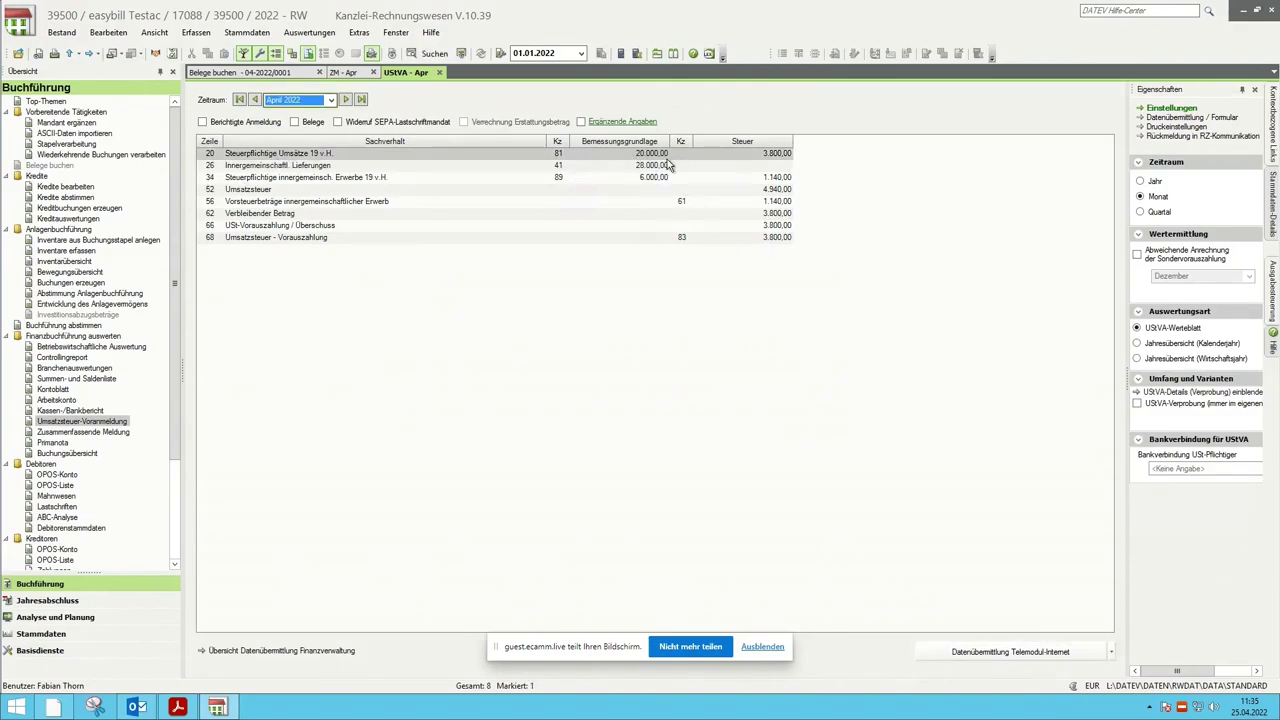
left_click(348, 74)
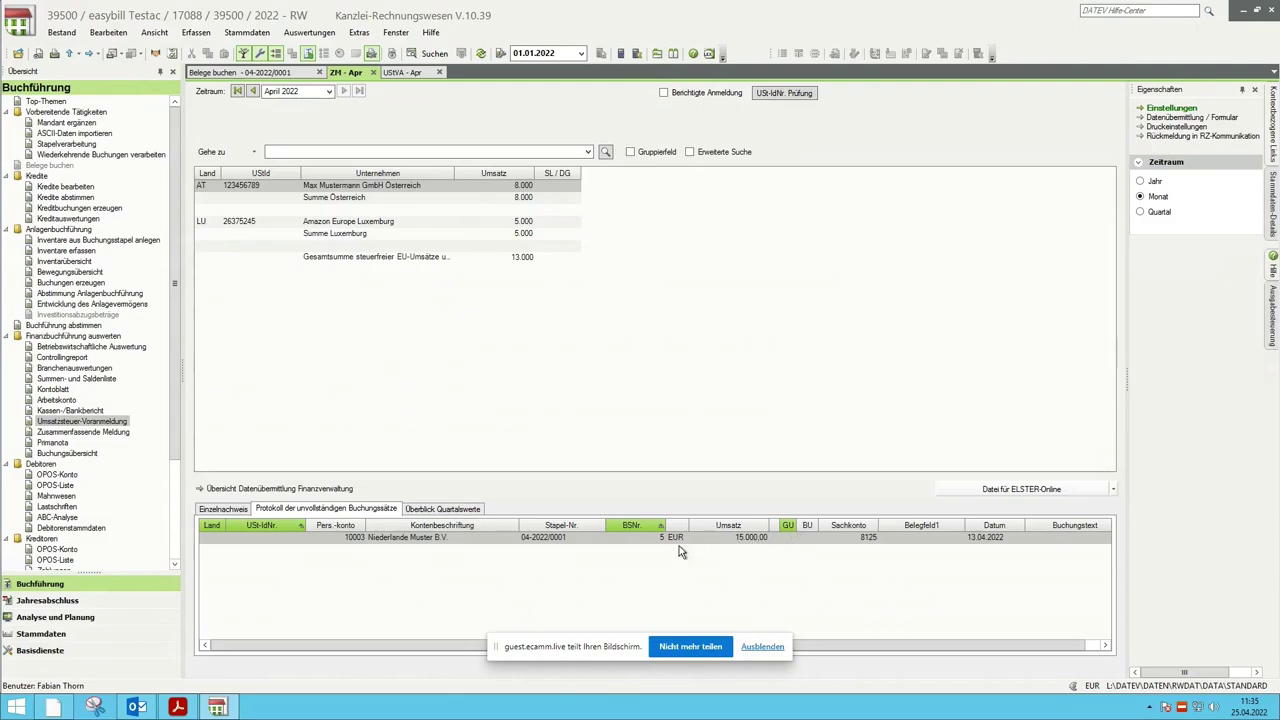
left_click(402, 73)
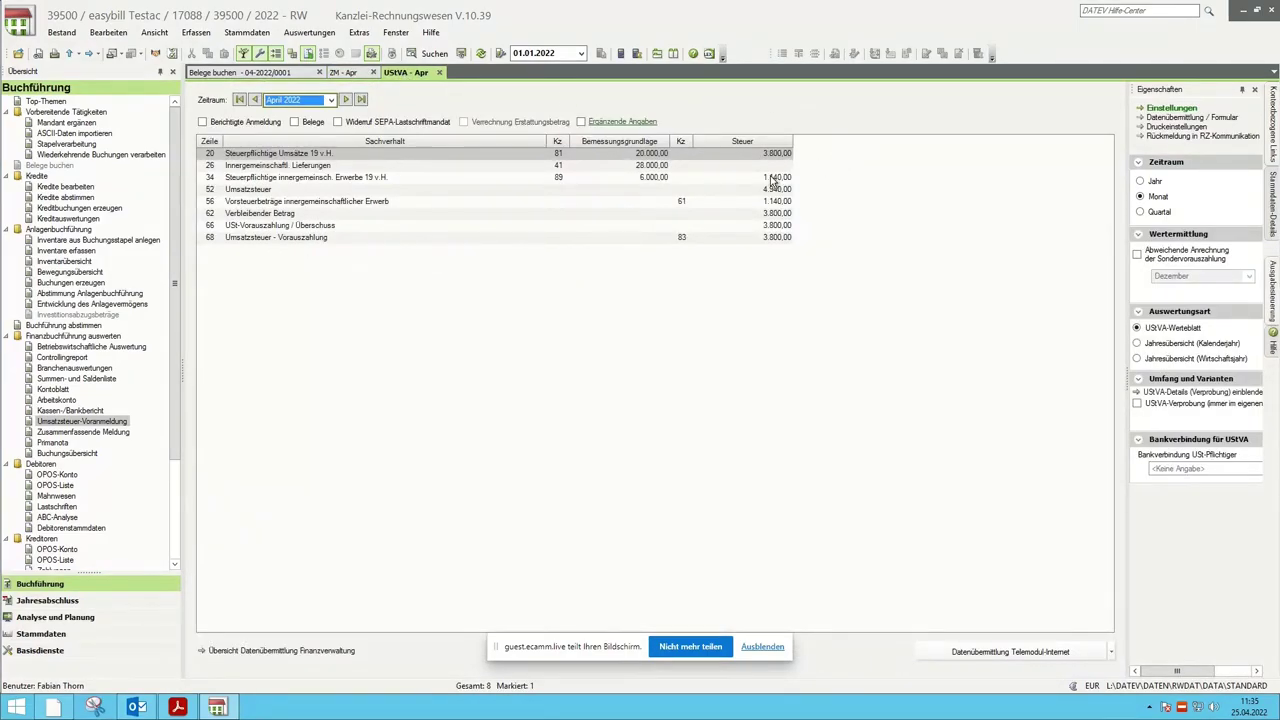
Compare the batch's 3425 booking with the Voranmeldung's intra-community acquisition and prepayment lines, then return to the Zusammenfassende Meldung.
left_click(255, 73)
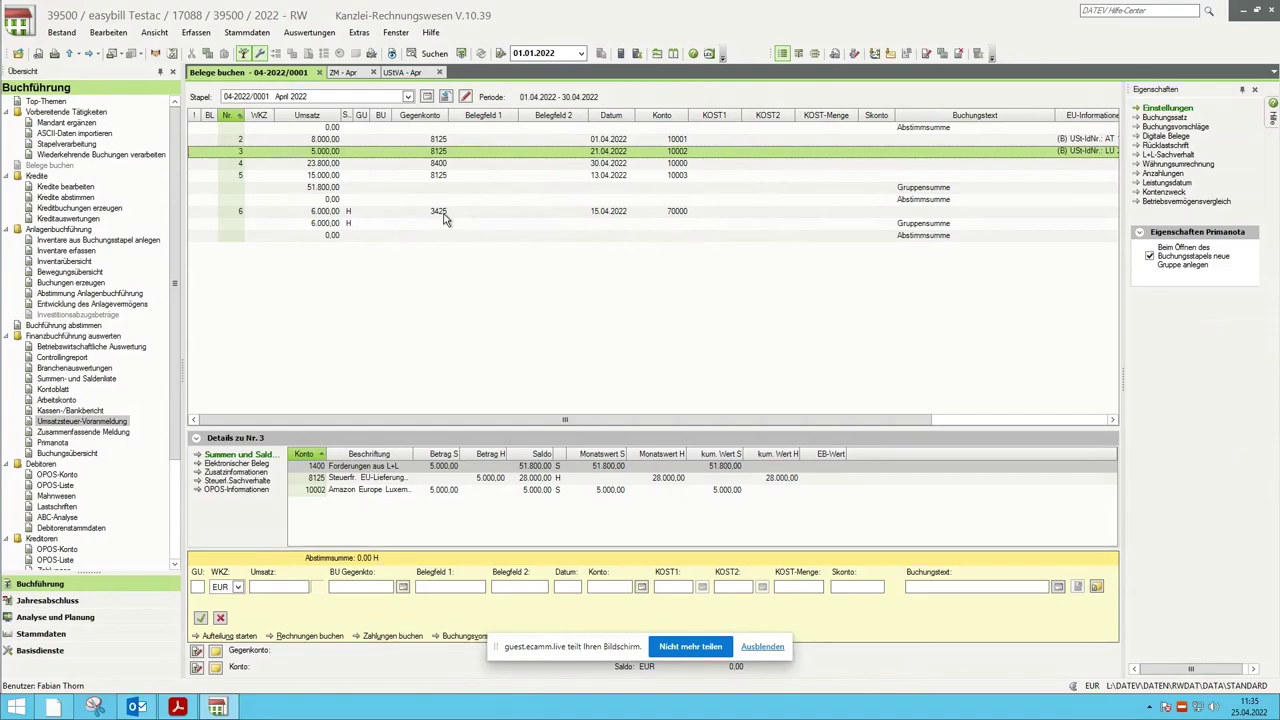
left_click(401, 74)
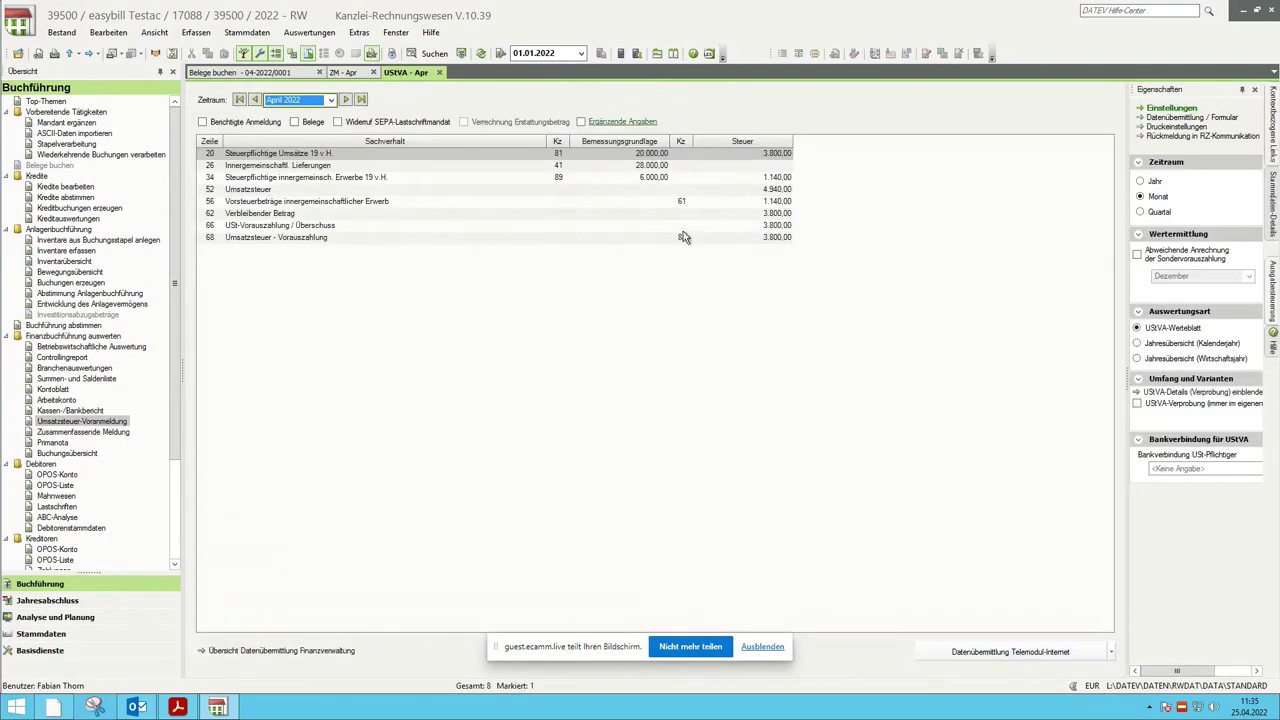
left_click(646, 182)
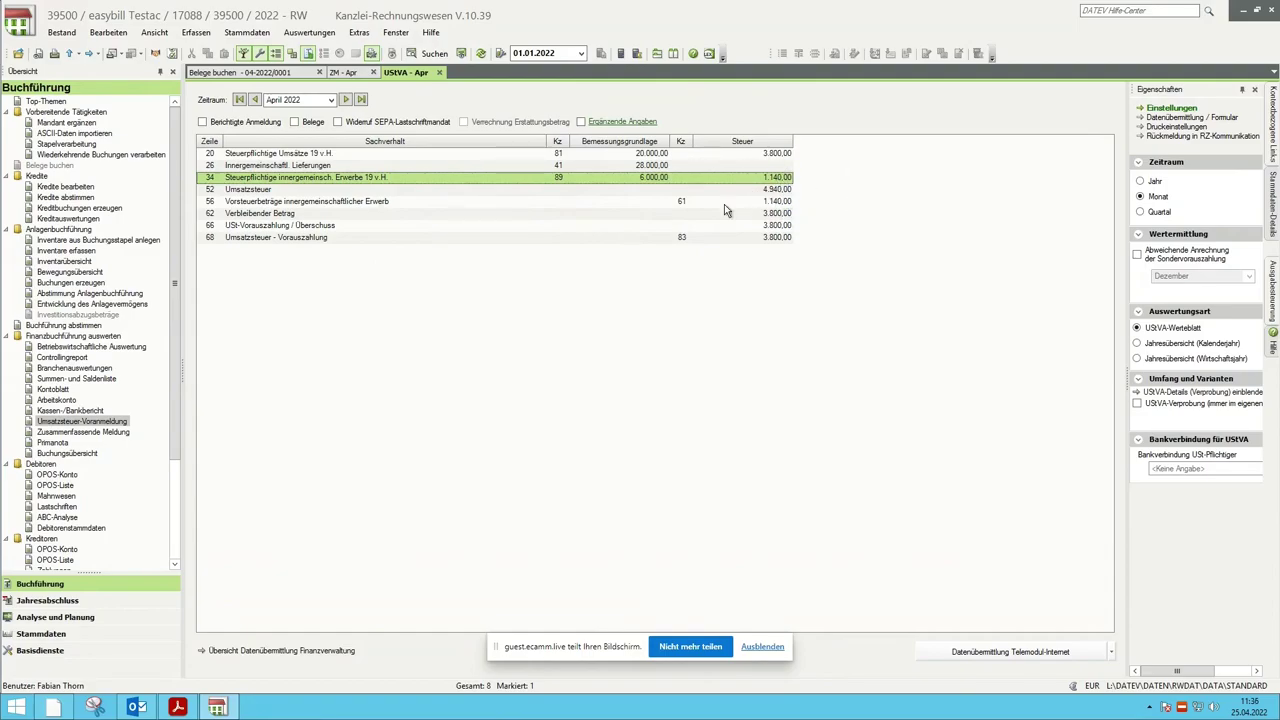
left_click(773, 229)
left_click(350, 74)
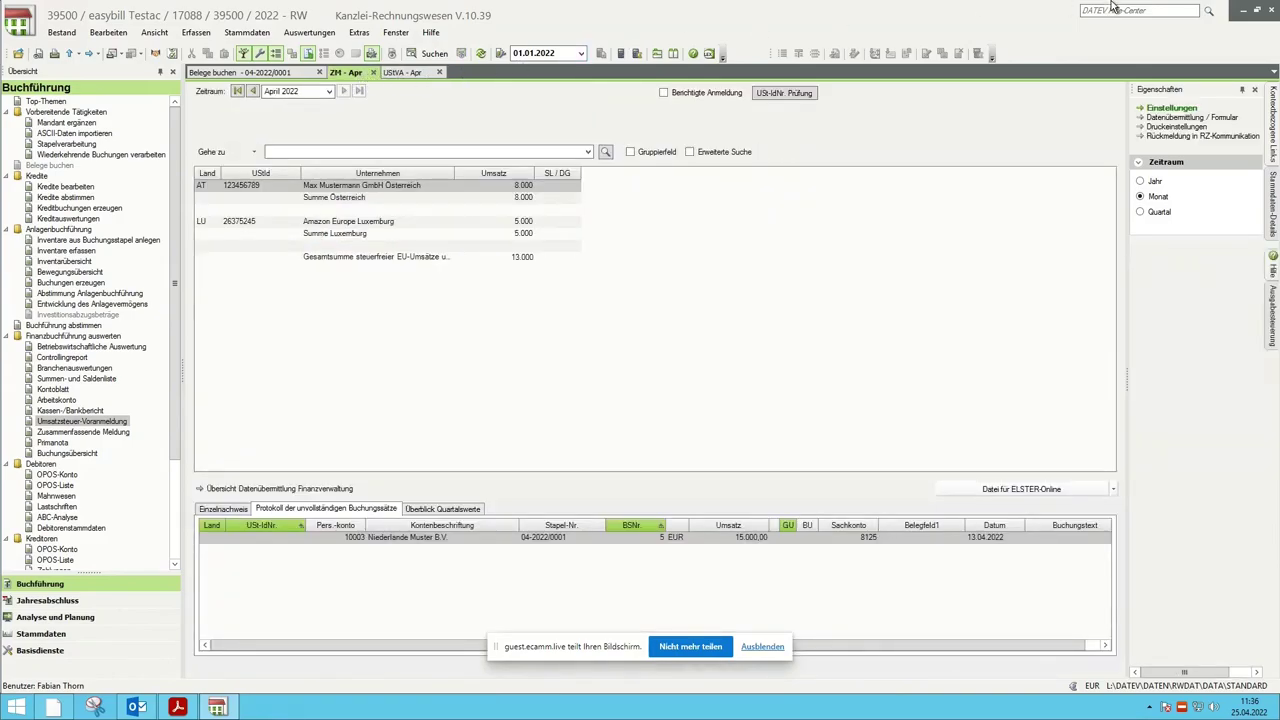
mouse_move(1108, 5)
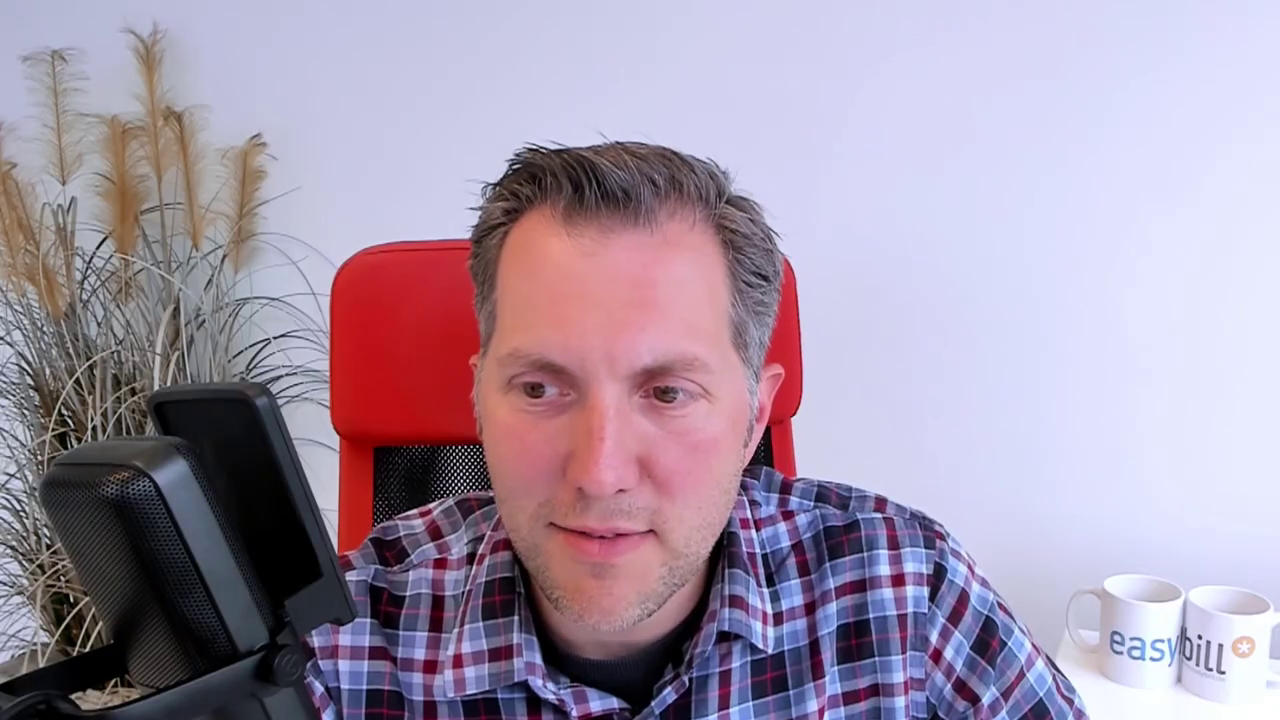